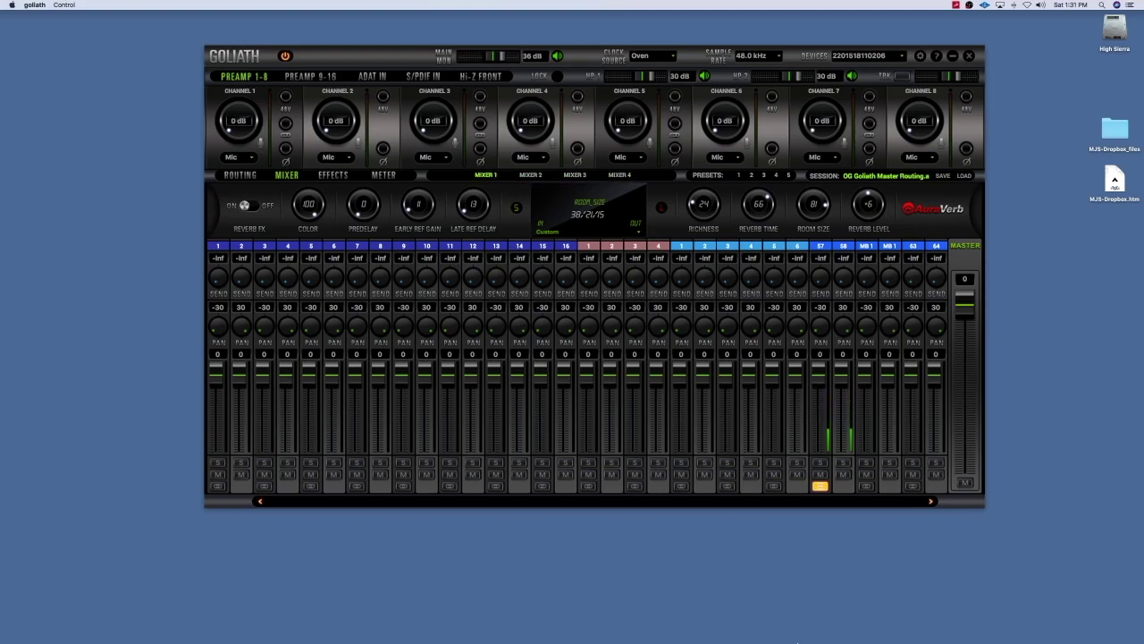
pyautogui.click(821, 624)
pyautogui.click(825, 559)
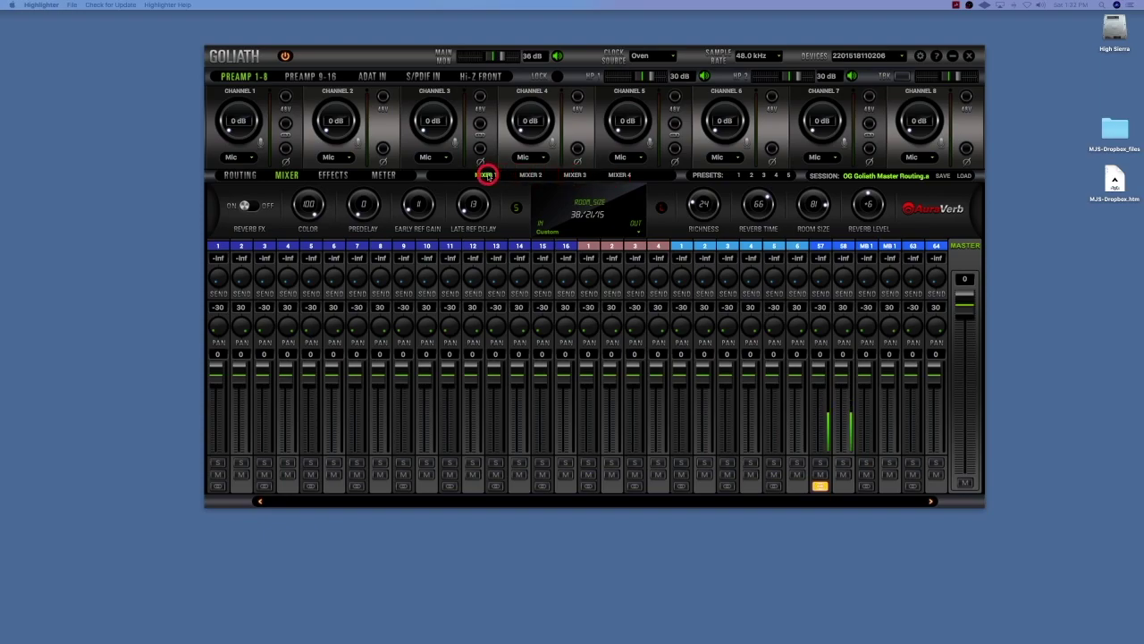
# Turn off the reverb FX on Mixer 1 and view Mixers 2, 3 and 4 before returning to Mixer 1
pyautogui.click(245, 205)
pyautogui.click(530, 175)
pyautogui.click(575, 175)
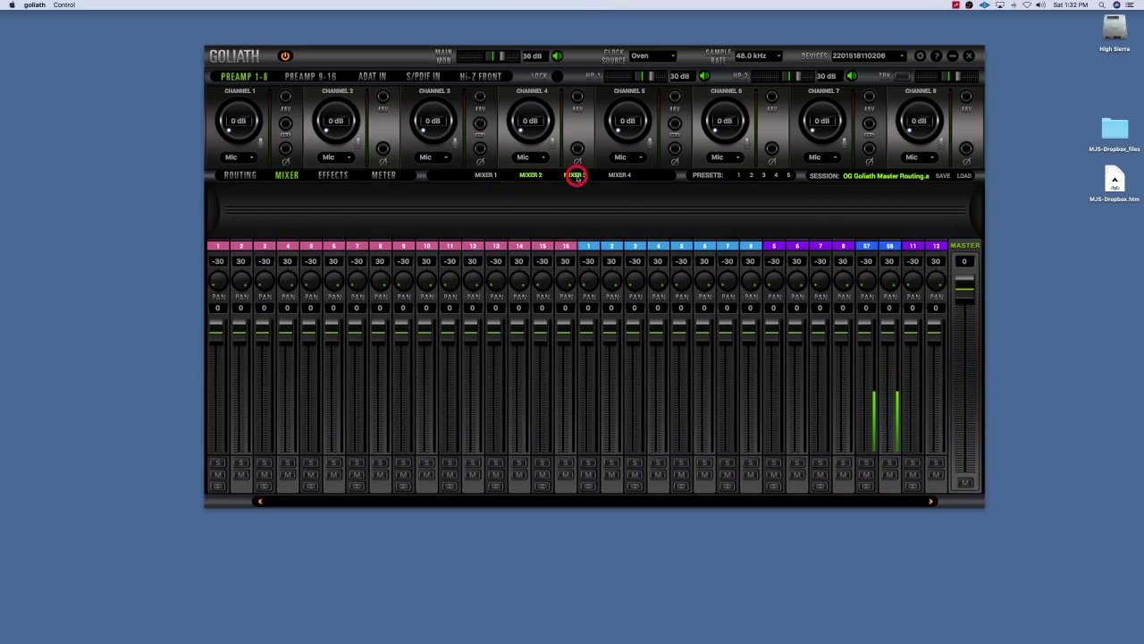
pyautogui.click(620, 175)
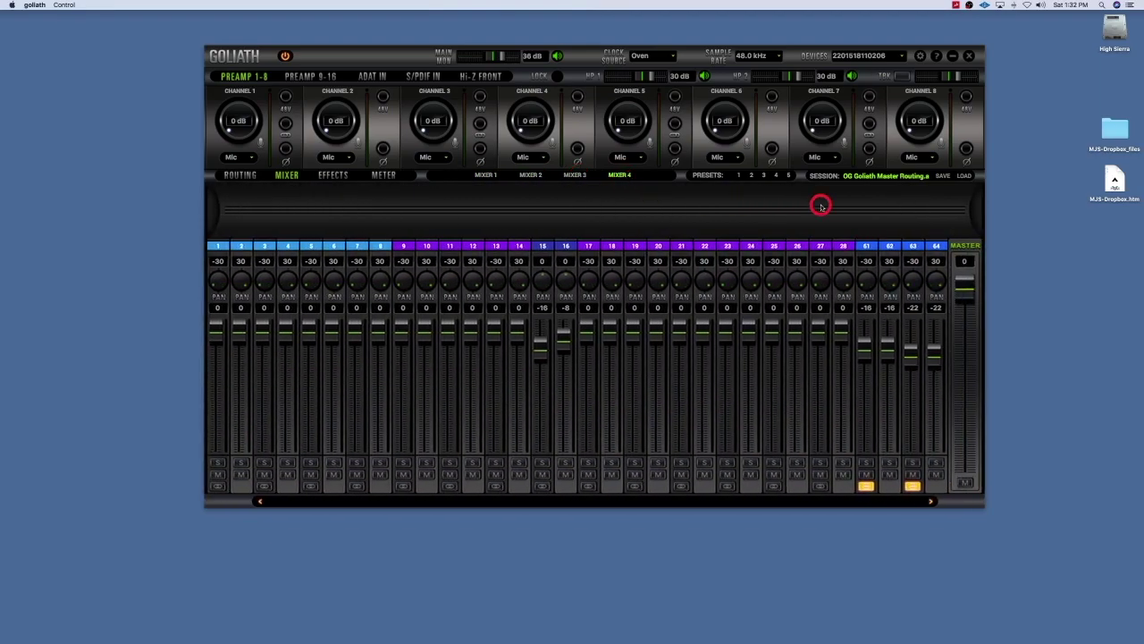
pyautogui.click(479, 176)
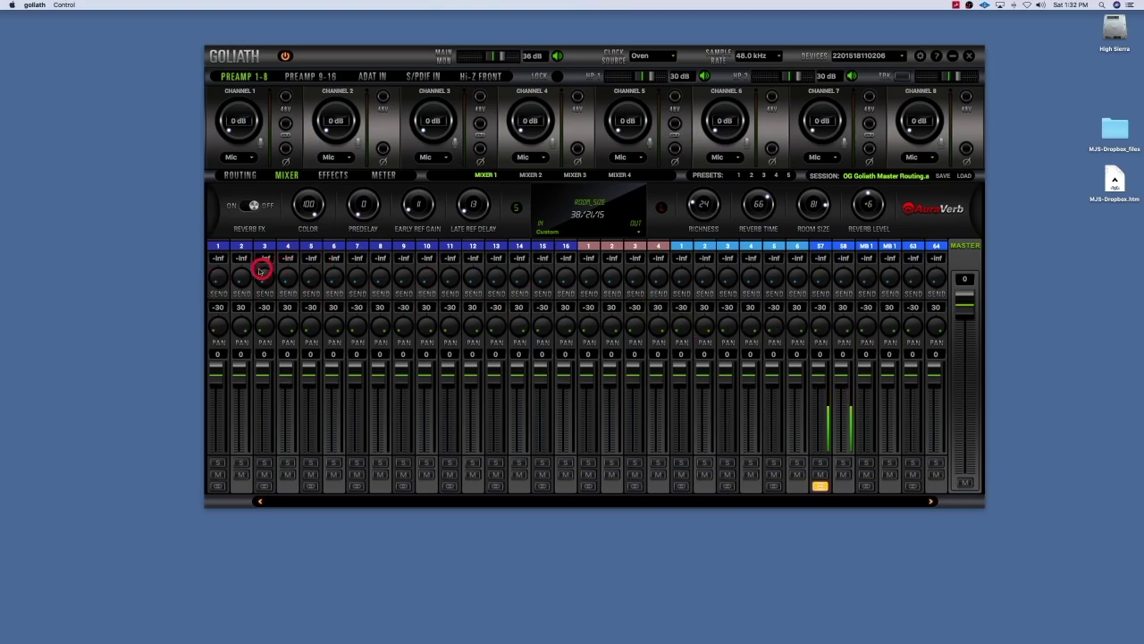
pyautogui.moveTo(216, 282); pyautogui.dragTo(217, 279)
pyautogui.scroll(-1, 216, 280)
# Open the routing window, examine the MIX CH1 row and select both MIX1 L/R sources
pyautogui.click(238, 175)
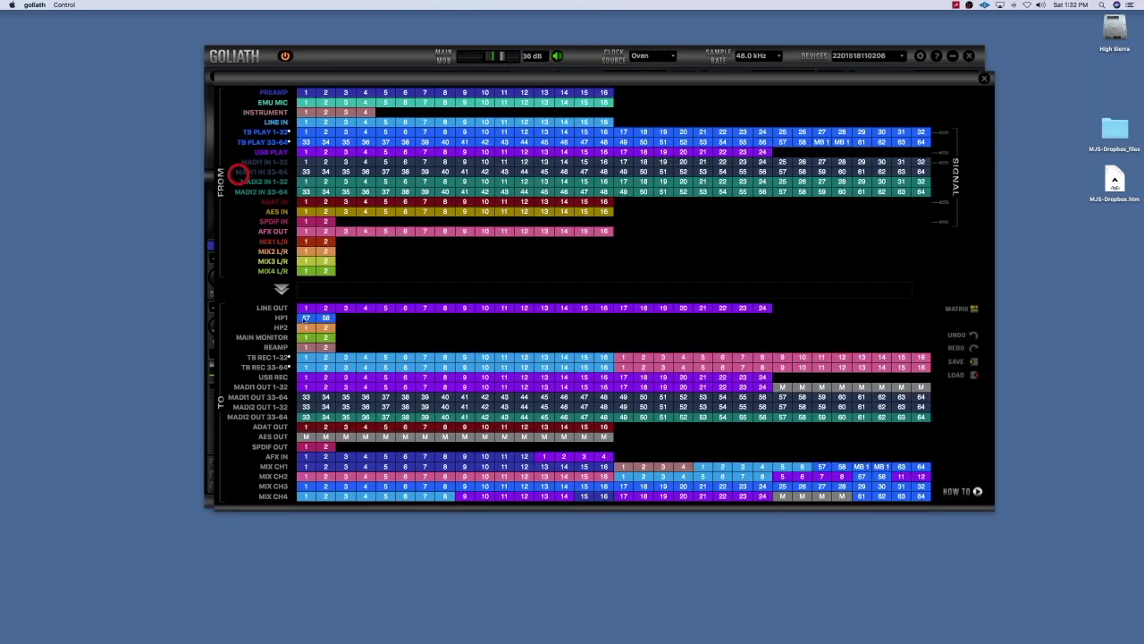
pyautogui.click(283, 466)
pyautogui.moveTo(290, 499); pyautogui.dragTo(794, 481)
pyautogui.moveTo(311, 467)
pyautogui.mouseDown()
pyautogui.moveTo(451, 467)
pyautogui.moveTo(302, 465)
pyautogui.mouseUp()
pyautogui.moveTo(327, 468); pyautogui.dragTo(327, 243)
pyautogui.click(307, 466)
pyautogui.moveTo(307, 466); pyautogui.dragTo(716, 466)
pyautogui.moveTo(304, 241)
pyautogui.mouseDown()
pyautogui.moveTo(325, 241)
pyautogui.moveTo(319, 115)
pyautogui.moveTo(453, 116)
pyautogui.moveTo(605, 150)
pyautogui.moveTo(876, 159)
pyautogui.moveTo(671, 175)
pyautogui.moveTo(517, 213)
pyautogui.moveTo(314, 242)
pyautogui.mouseUp()
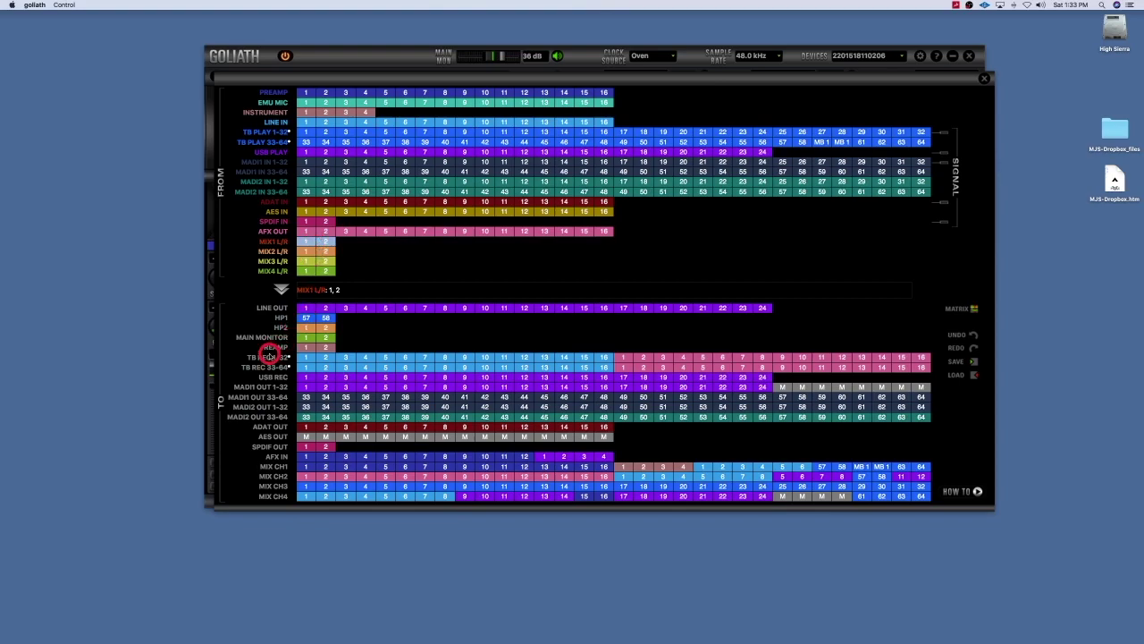
# Try to route MIX1 L/R 1 and 2 together to TB REC 1-32, starting at channel 1
pyautogui.moveTo(280, 357); pyautogui.dragTo(309, 241)
pyautogui.moveTo(308, 243); pyautogui.dragTo(325, 242)
pyautogui.click(325, 241)
pyautogui.click(308, 241)
pyautogui.click(322, 242)
pyautogui.click(318, 242)
pyautogui.moveTo(319, 241); pyautogui.dragTo(313, 362)
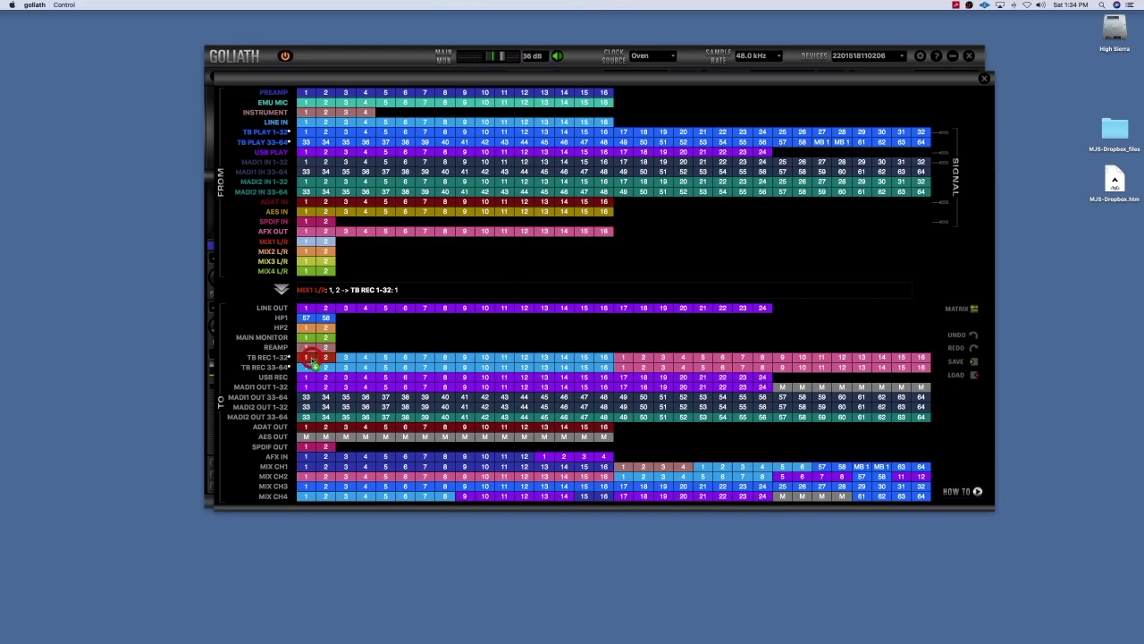
pyautogui.moveTo(313, 360); pyautogui.dragTo(514, 268)
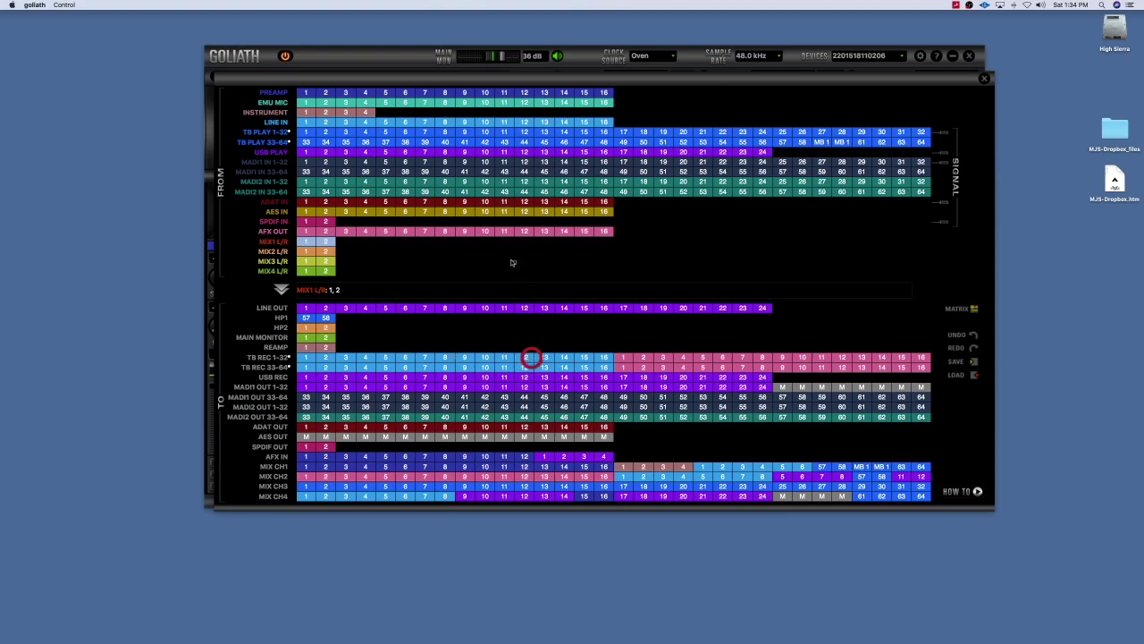
# Review the MIX CH1 and MIX1 L/R rows and move the routing window lower to uncover the preamp controls behind it
pyautogui.click(508, 258)
pyautogui.click(330, 341)
pyautogui.moveTo(309, 466); pyautogui.dragTo(366, 467)
pyautogui.moveTo(366, 467); pyautogui.dragTo(324, 241)
pyautogui.moveTo(297, 79); pyautogui.dragTo(336, 58)
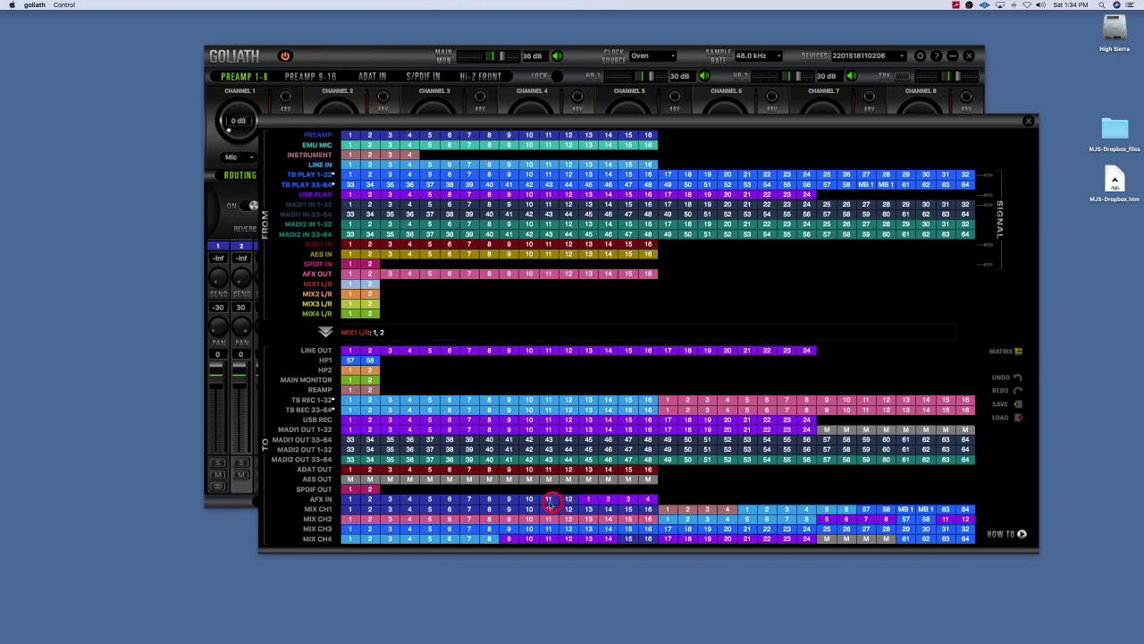
pyautogui.moveTo(518, 506)
pyautogui.mouseDown()
pyautogui.moveTo(706, 509)
pyautogui.moveTo(417, 283)
pyautogui.moveTo(355, 285)
pyautogui.moveTo(361, 399)
pyautogui.moveTo(386, 512)
pyautogui.moveTo(604, 515)
pyautogui.mouseUp()
pyautogui.moveTo(459, 322); pyautogui.dragTo(235, 297)
pyautogui.moveTo(293, 120); pyautogui.dragTo(302, 133)
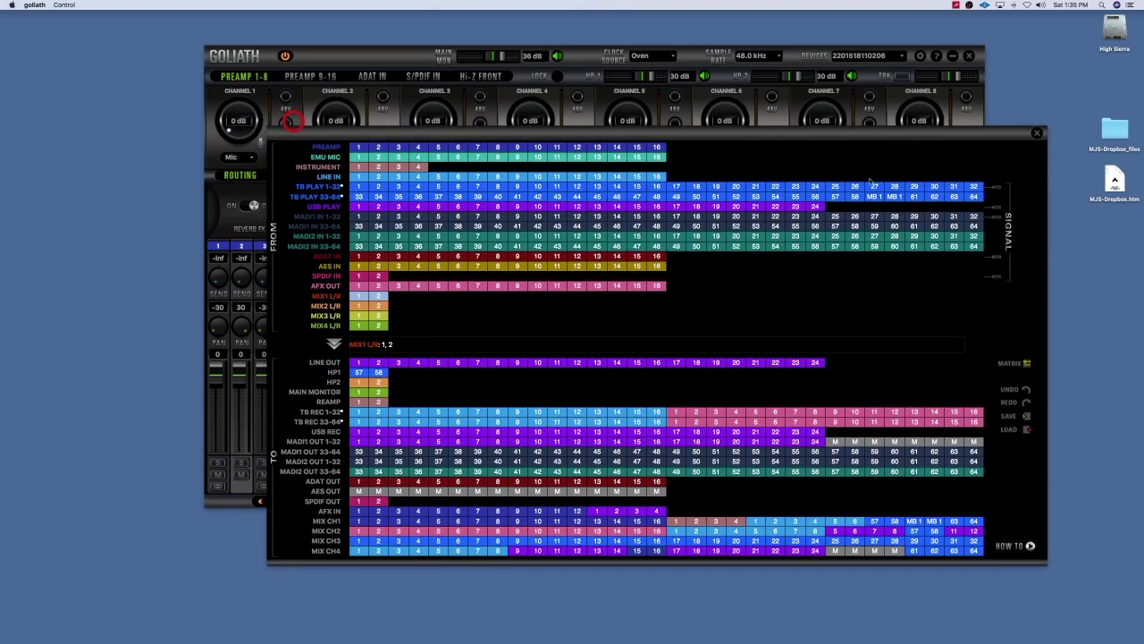
# Compare the Mixer 1 pan knobs and faders with the MIX1 L/R sources in the routing window
pyautogui.click(1037, 132)
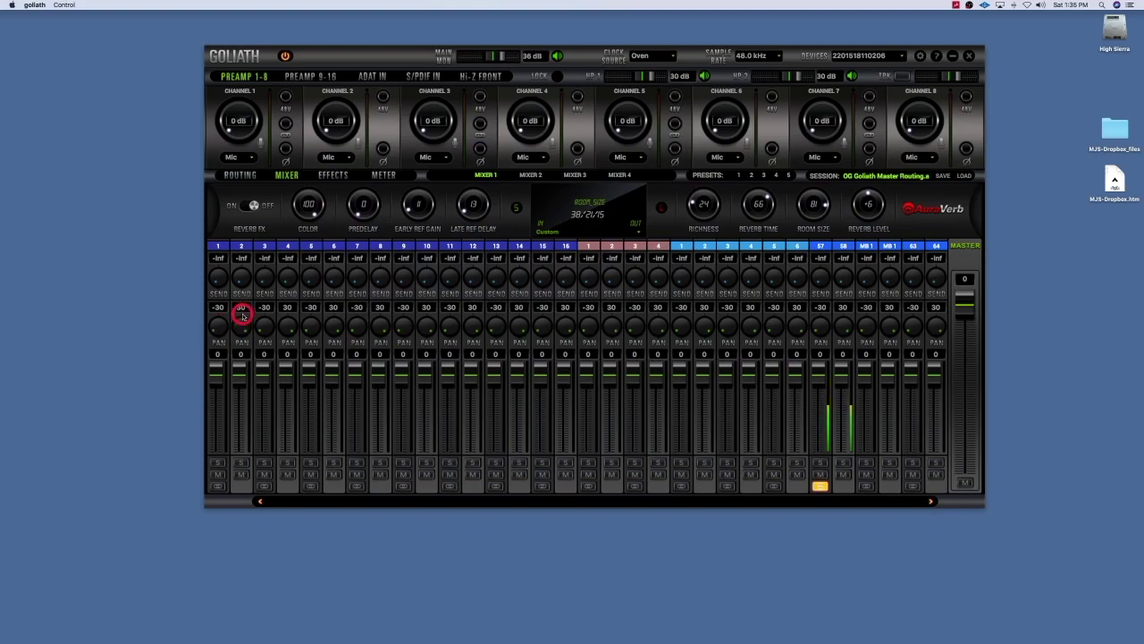
pyautogui.moveTo(242, 315)
pyautogui.mouseDown()
pyautogui.moveTo(217, 334)
pyautogui.moveTo(237, 318)
pyautogui.moveTo(244, 330)
pyautogui.mouseUp()
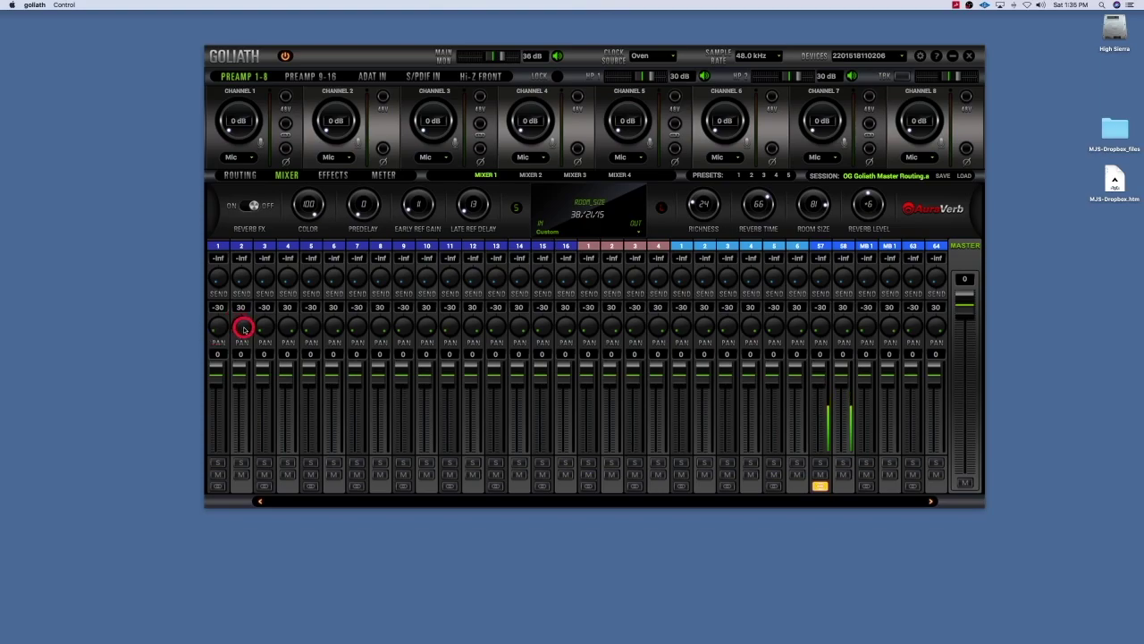
pyautogui.click(240, 175)
pyautogui.click(357, 296)
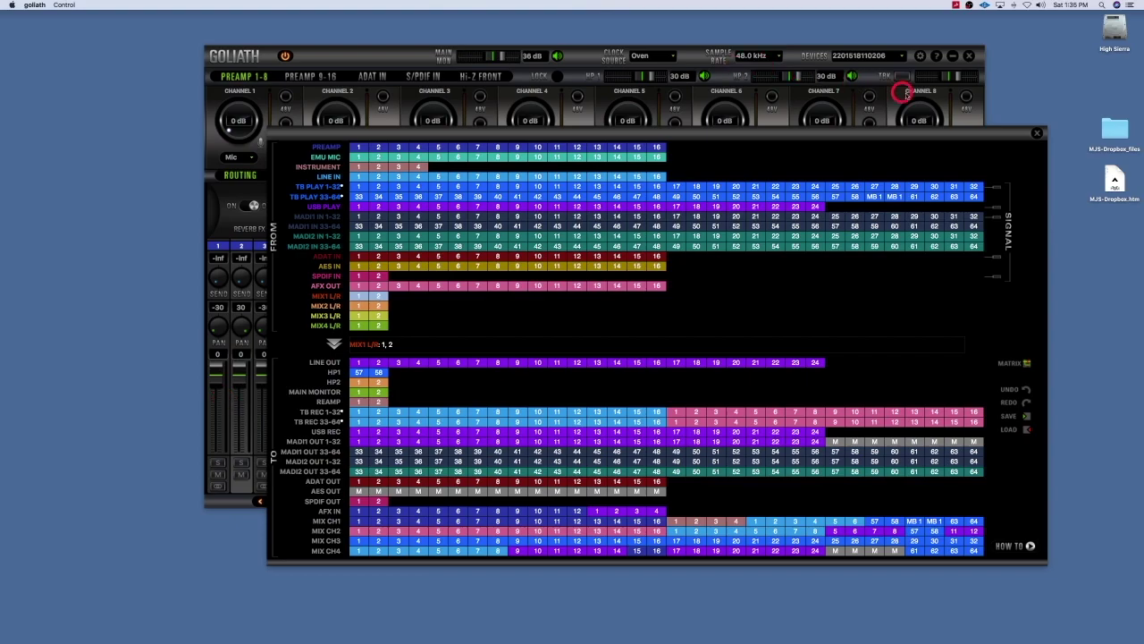
pyautogui.click(1037, 132)
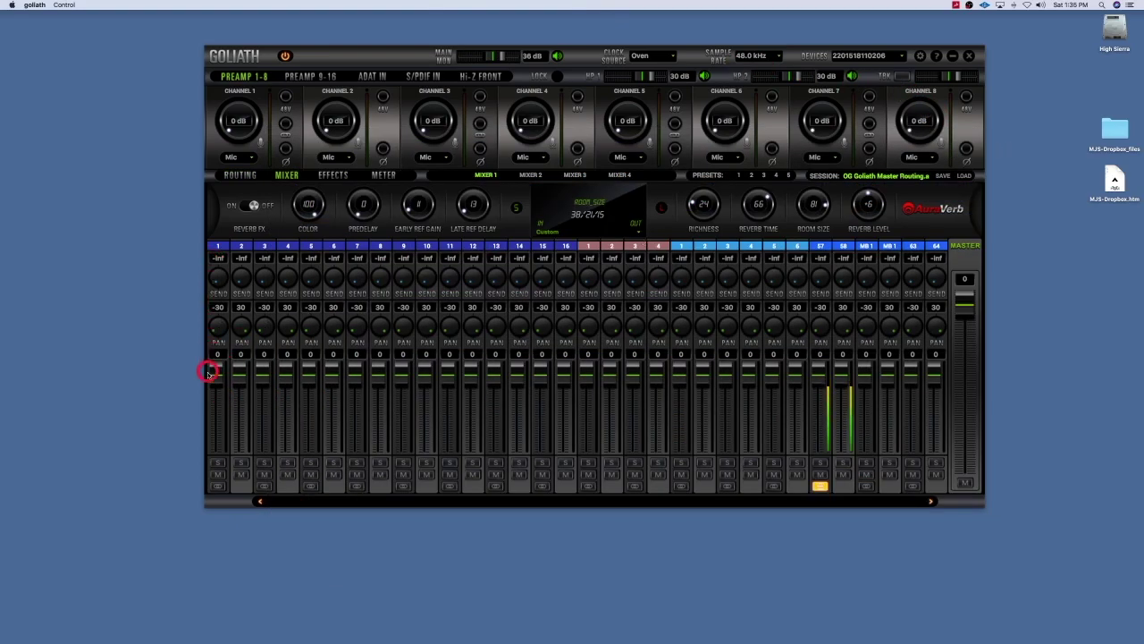
pyautogui.moveTo(214, 373)
pyautogui.mouseDown()
pyautogui.moveTo(217, 399)
pyautogui.moveTo(219, 375)
pyautogui.mouseUp()
pyautogui.moveTo(426, 370)
pyautogui.mouseDown()
pyautogui.moveTo(425, 380)
pyautogui.moveTo(428, 356)
pyautogui.mouseUp()
# Check the MIX1 L/R sources in the routing window again and examine the pan settings across the Mixer 1 channels
pyautogui.click(241, 175)
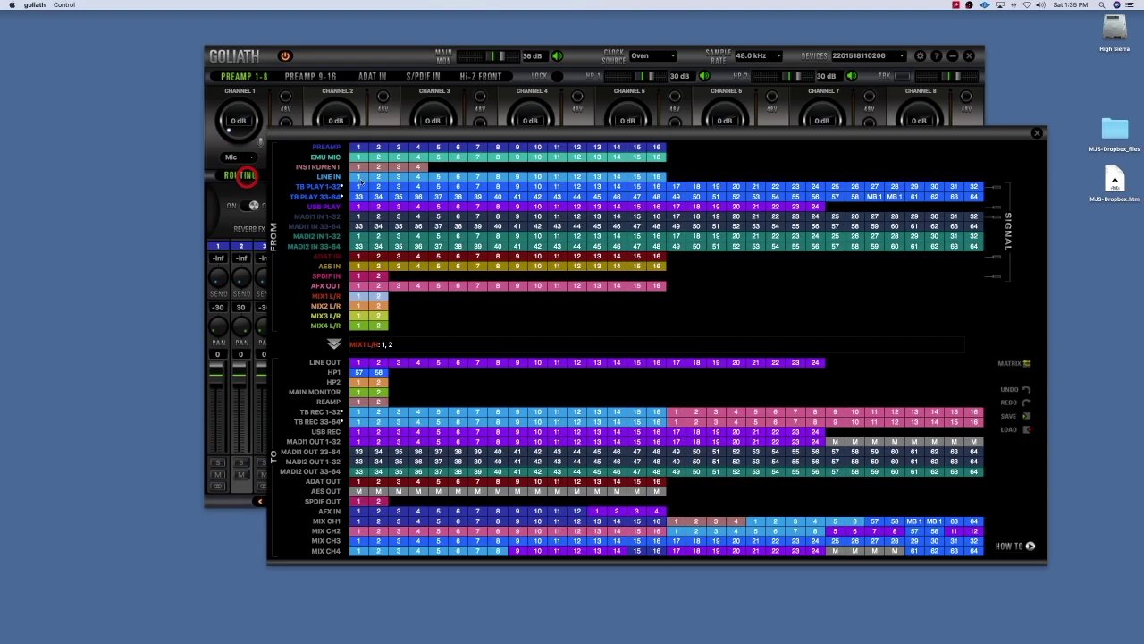
pyautogui.click(357, 189)
pyautogui.click(357, 295)
pyautogui.click(217, 365)
pyautogui.click(1037, 133)
pyautogui.click(289, 281)
pyautogui.click(216, 326)
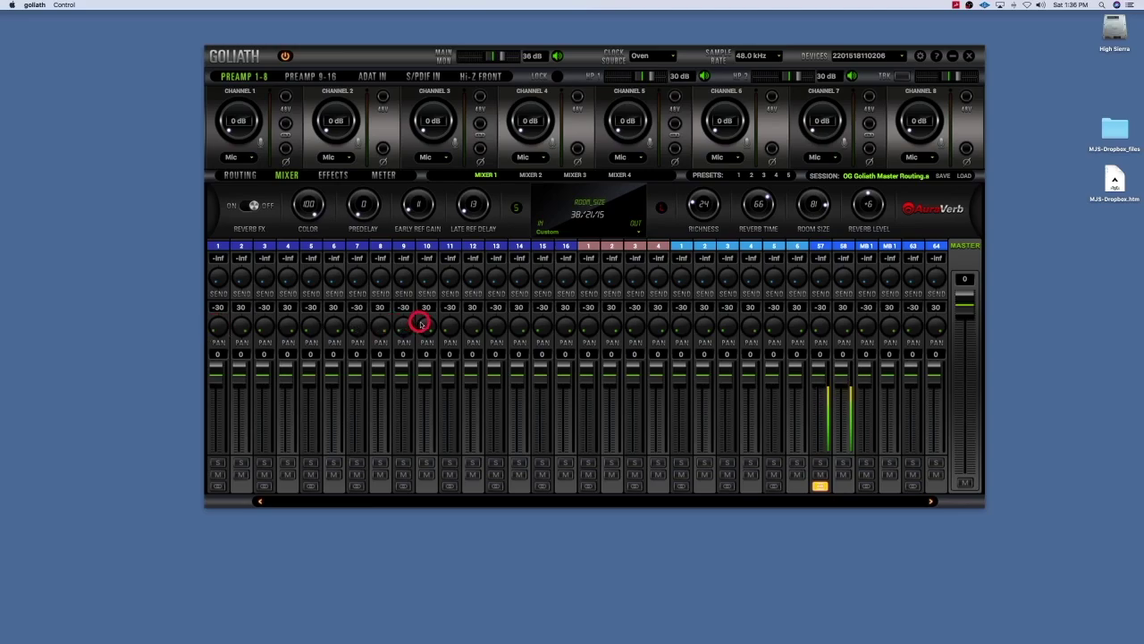
pyautogui.moveTo(427, 326); pyautogui.dragTo(649, 315)
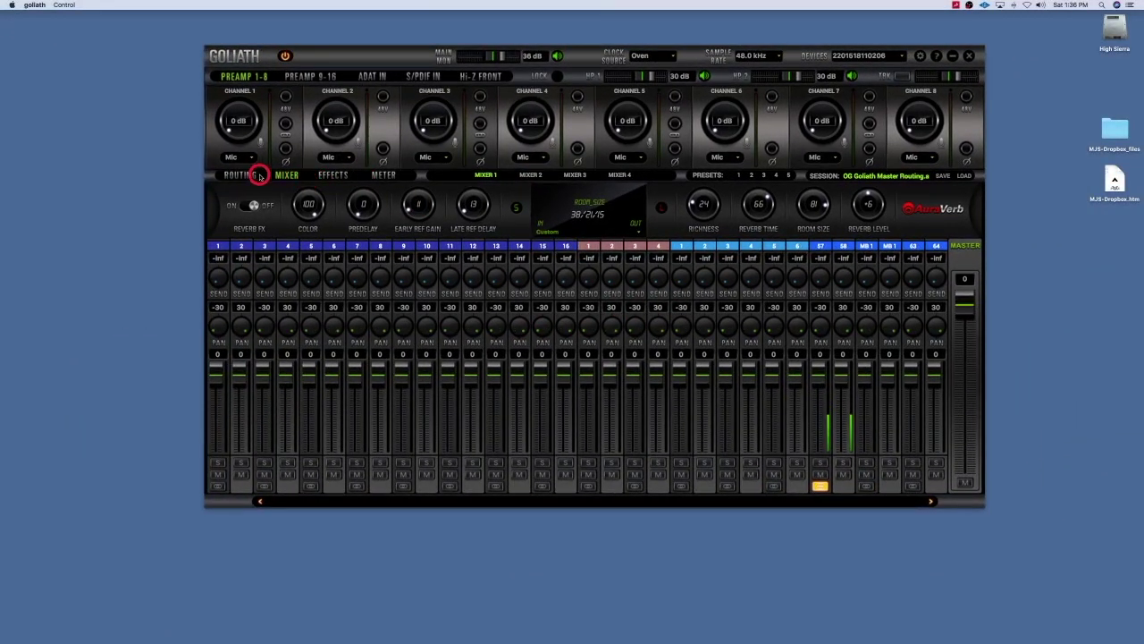
# Reopen the routing window and route only MIX1 L/R channel 1 to TB REC 1-32 channel 4
pyautogui.click(258, 175)
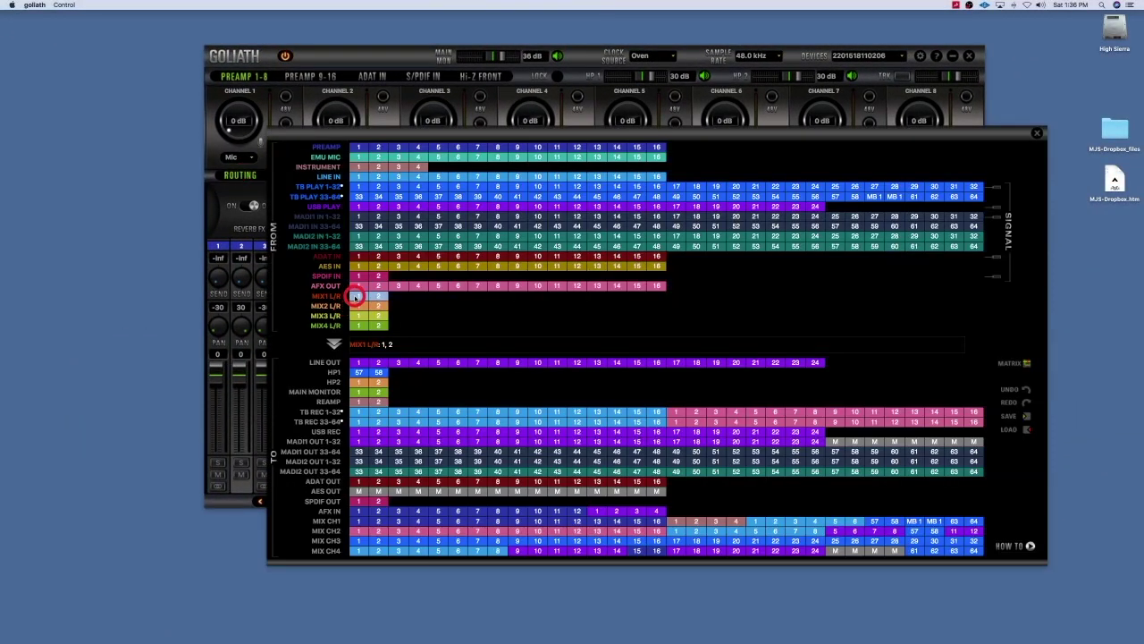
pyautogui.click(354, 297)
pyautogui.moveTo(355, 297); pyautogui.dragTo(423, 315)
pyautogui.click(374, 297)
pyautogui.click(358, 306)
pyautogui.click(358, 297)
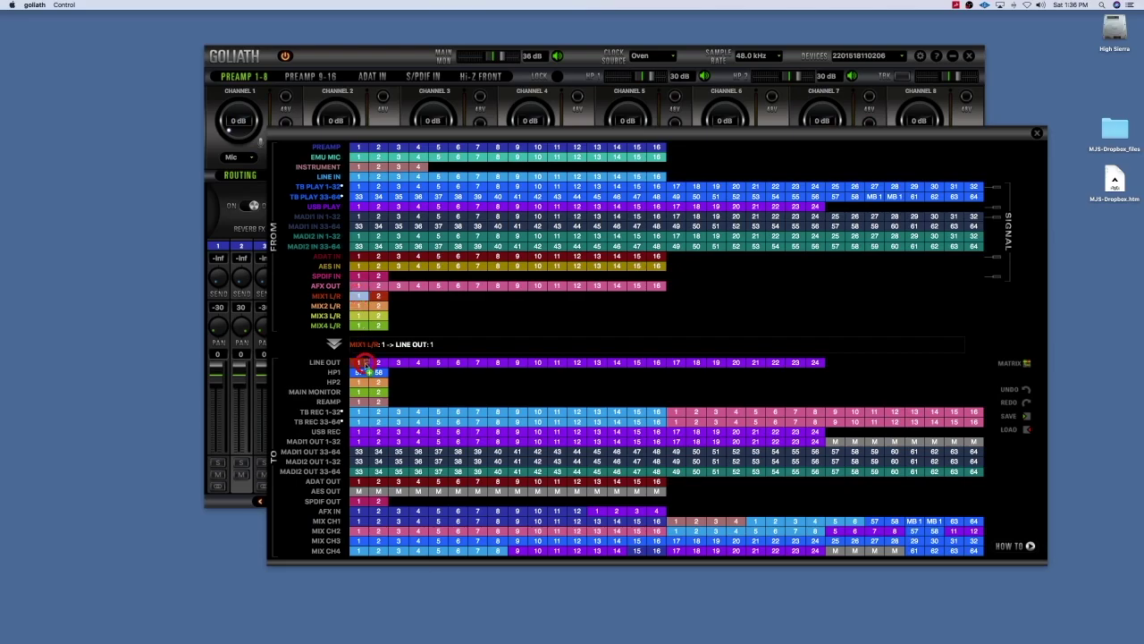
pyautogui.click(402, 408)
pyautogui.moveTo(422, 413); pyautogui.dragTo(418, 412)
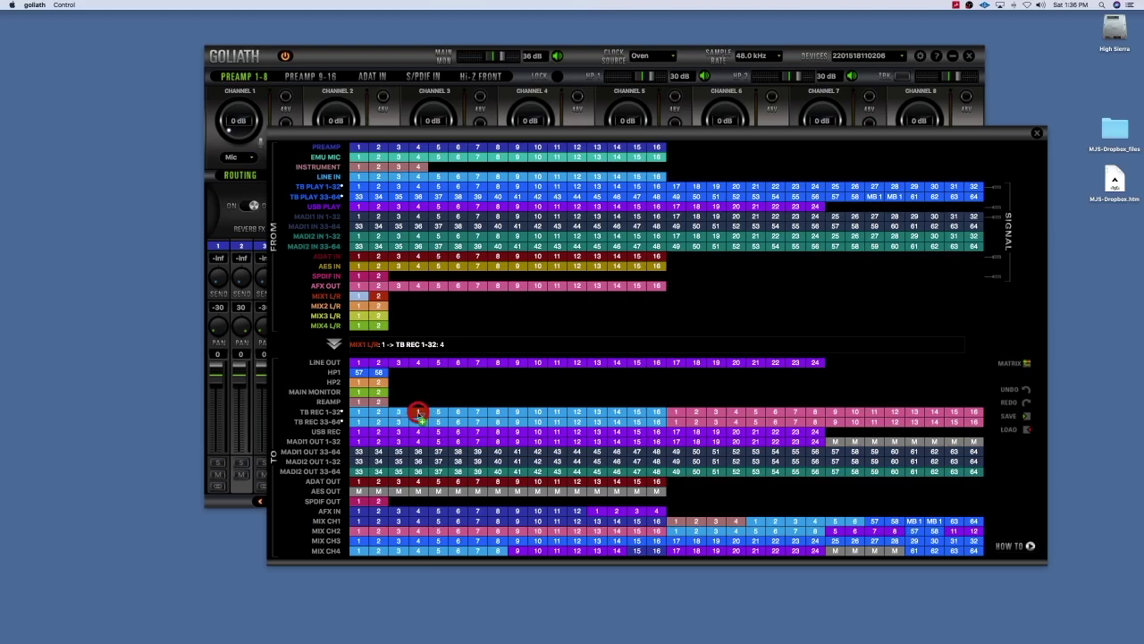
pyautogui.moveTo(419, 414); pyautogui.dragTo(419, 413)
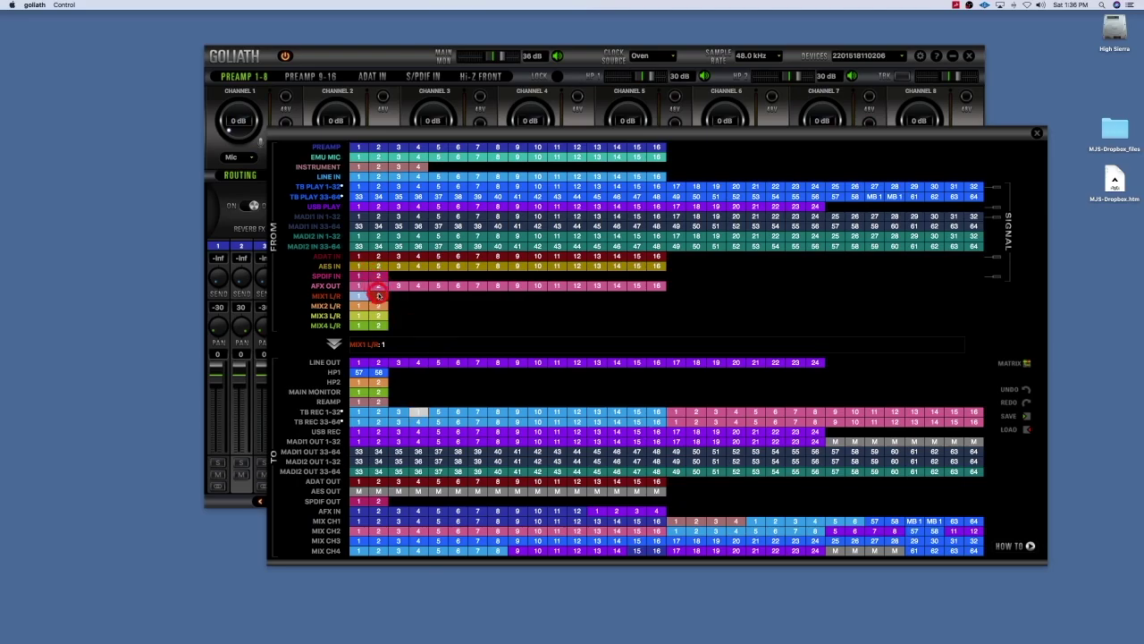
# Route MIX1 L/R channel 2 to TB REC 1-32 channel 9
pyautogui.moveTo(379, 296); pyautogui.dragTo(517, 411)
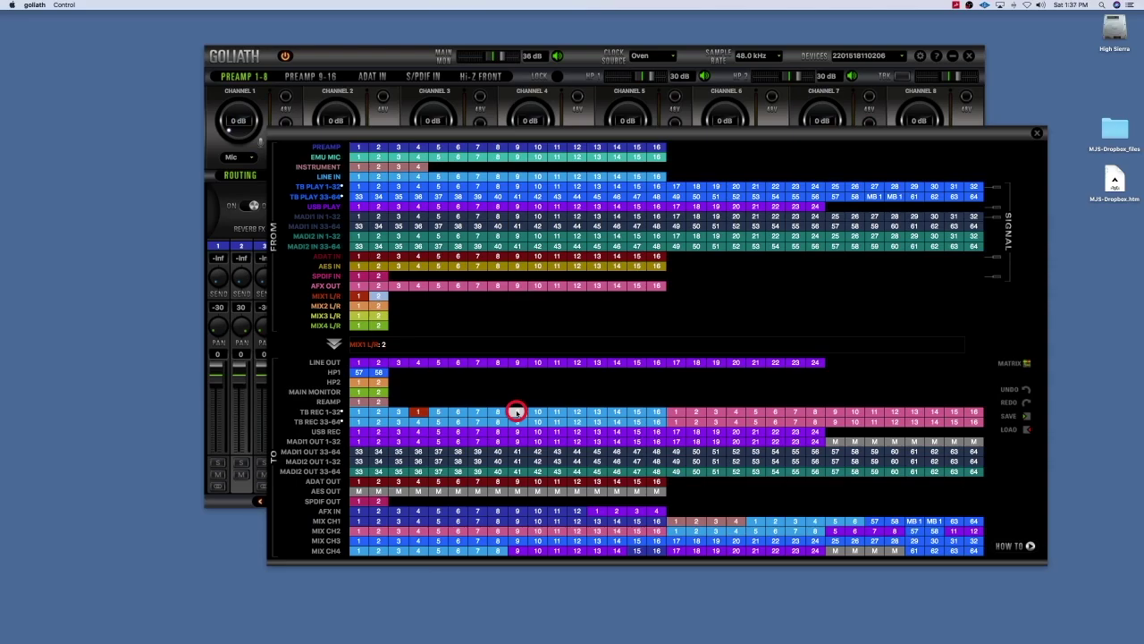
pyautogui.click(517, 411)
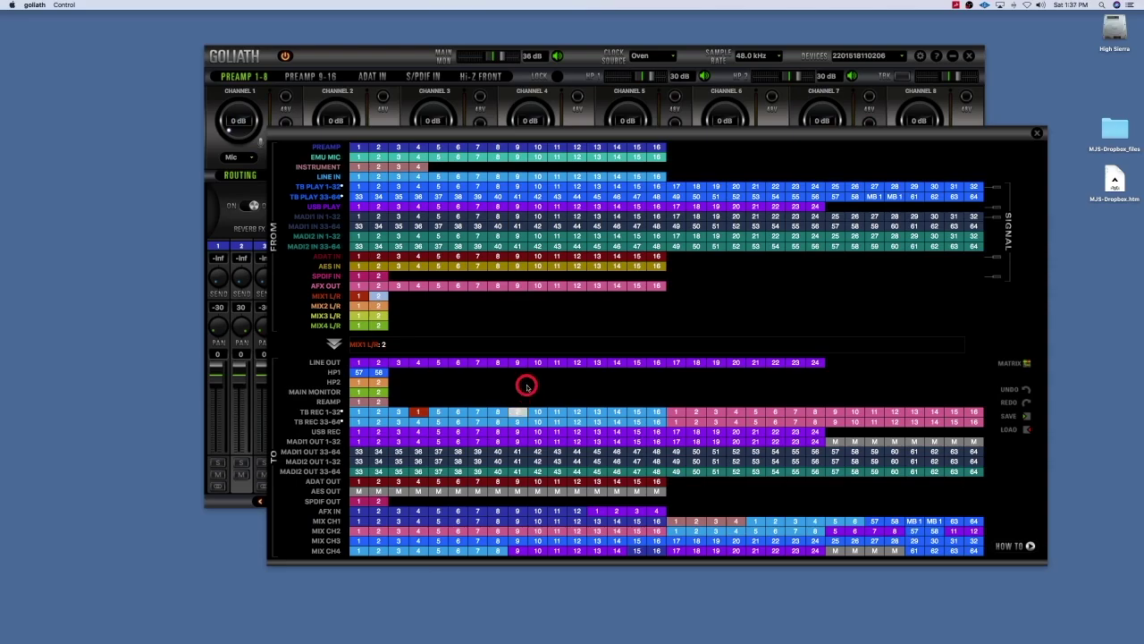